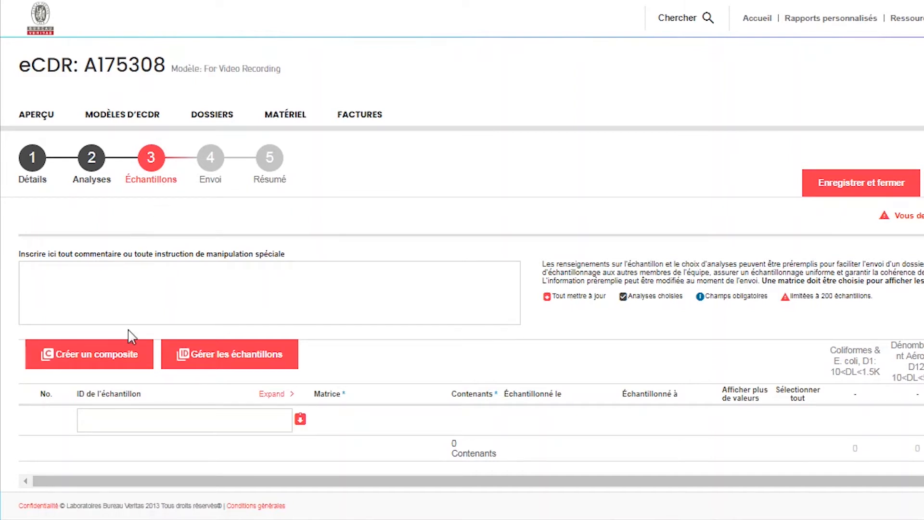
Step: Create a composite sample and set its matrix to Produits Laitiers
{"action": "left_click", "coordinate": [127, 371]}
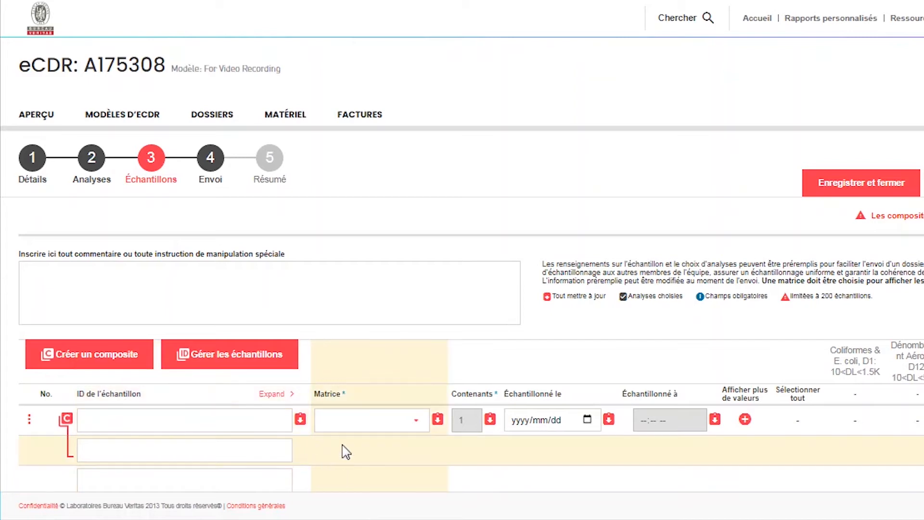
{"action": "left_click", "coordinate": [385, 424]}
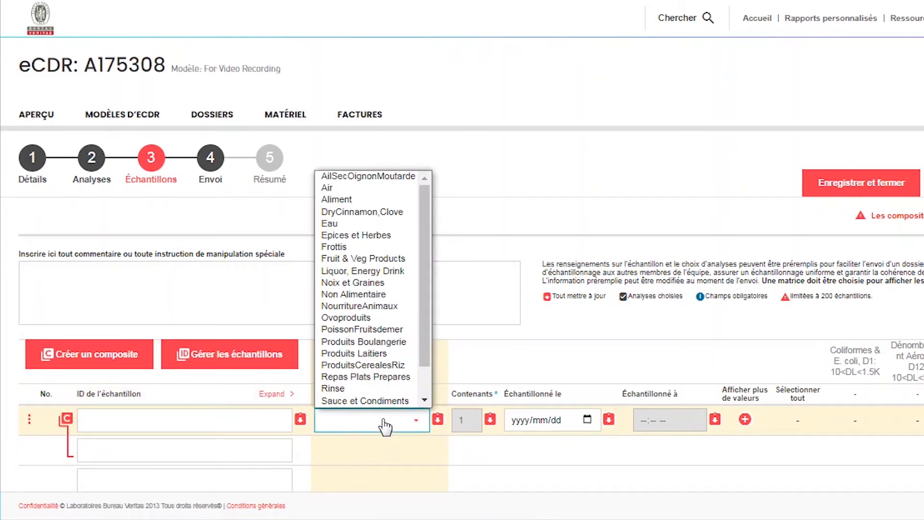
{"action": "scroll", "coordinate": [383, 399], "scroll_direction": "down", "scroll_amount": 1}
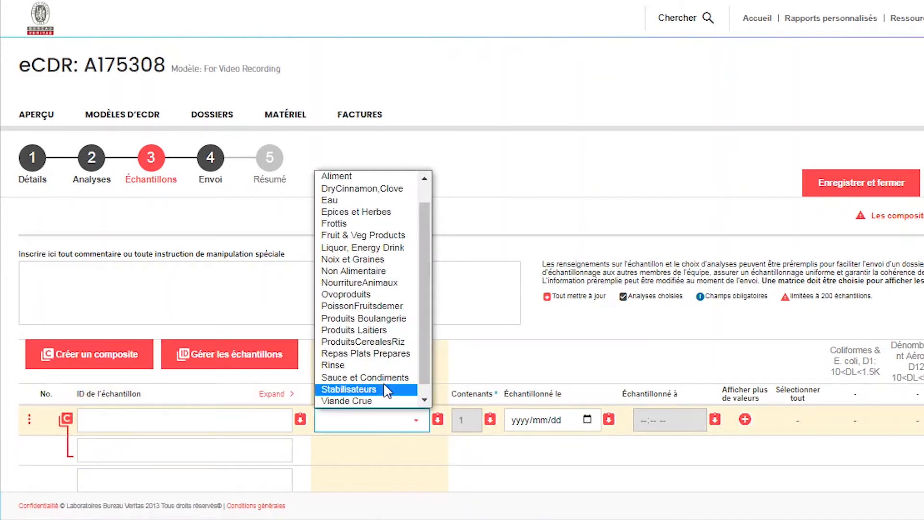
{"action": "left_click", "coordinate": [383, 330]}
Step: Enter Component #1 and Component #2 as the two component sample IDs of the composite
{"action": "left_click", "coordinate": [244, 449]}
{"action": "type", "text": "Compon"}
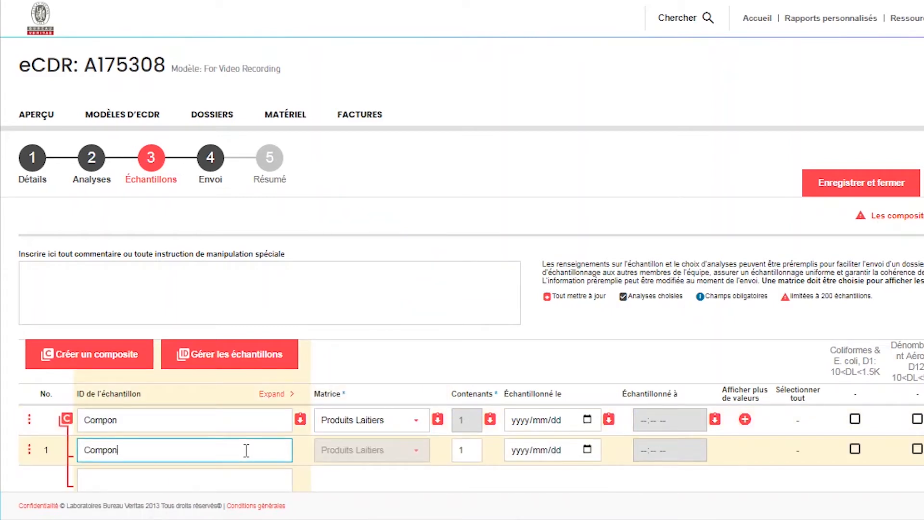
{"action": "type", "text": "ent #1"}
{"action": "left_click", "coordinate": [232, 476]}
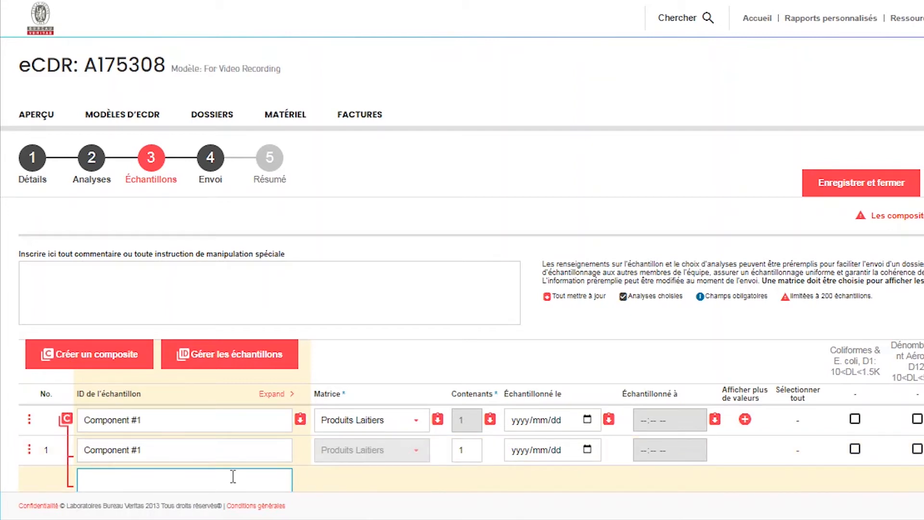
{"action": "type", "text": "Component #2"}
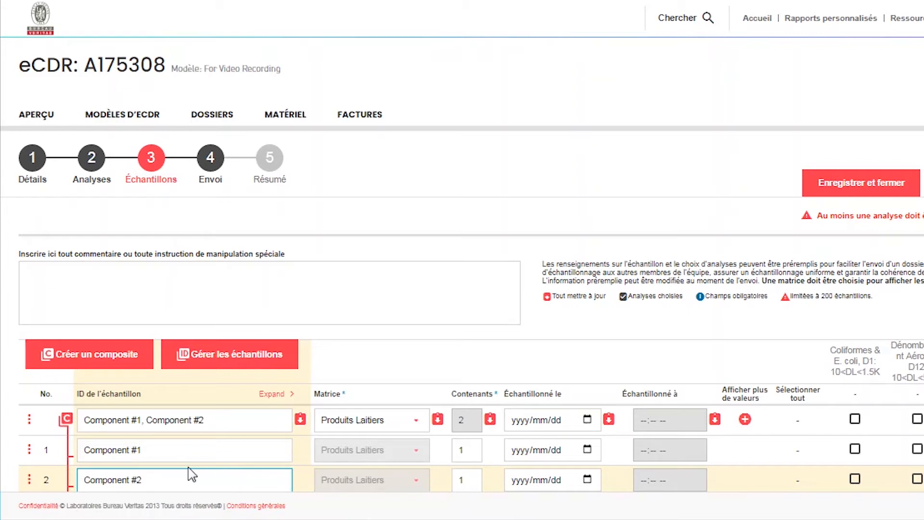
{"action": "left_click_drag", "start_coordinate": [85, 419], "coordinate": [214, 428]}
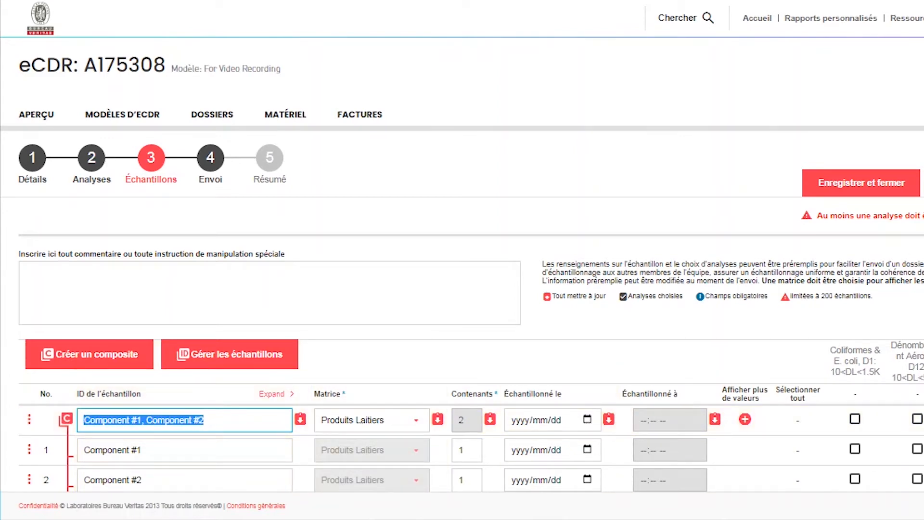
{"action": "scroll", "coordinate": [462, 313], "scroll_direction": "down", "scroll_amount": 3}
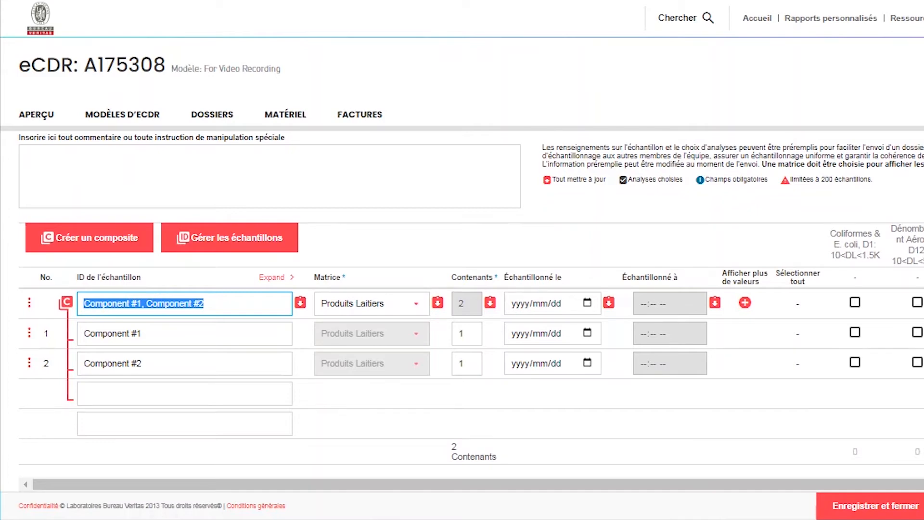
{"action": "left_click", "coordinate": [473, 365]}
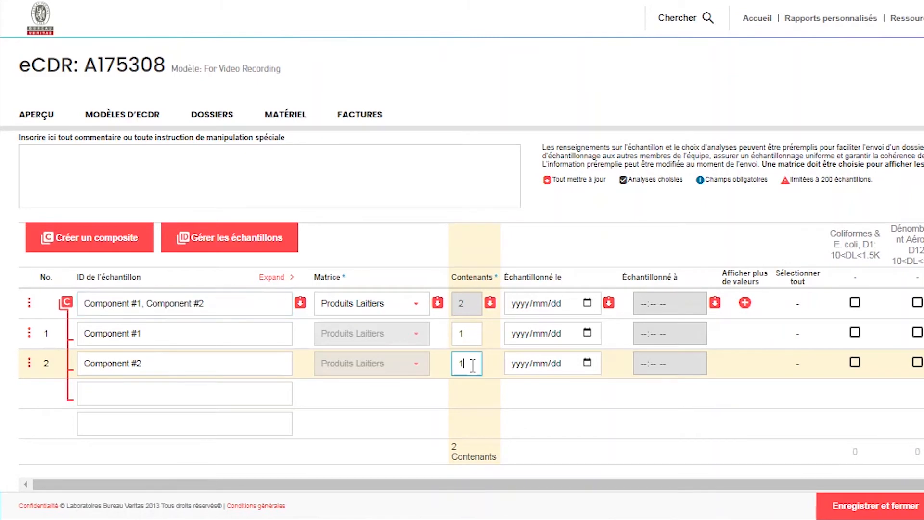
{"action": "left_click", "coordinate": [472, 332]}
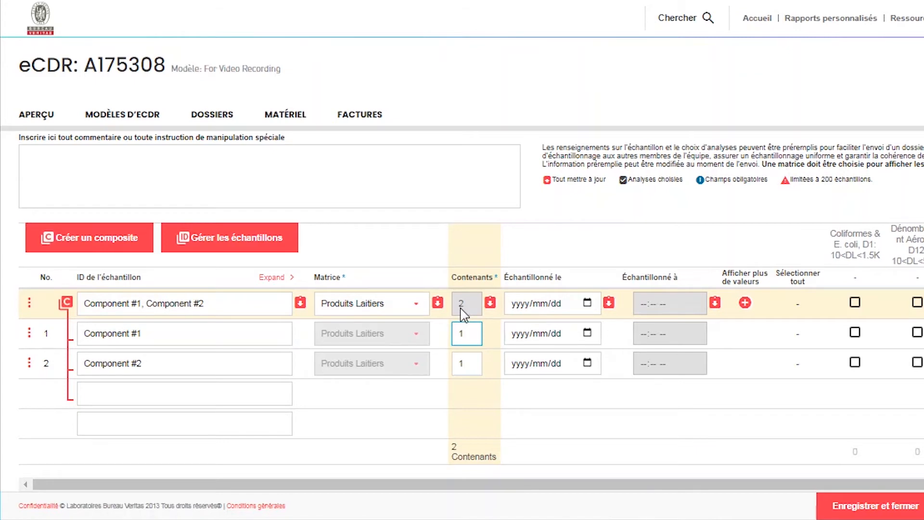
Step: Set the sampling date of the first composite to 2020/08/04
{"action": "left_click", "coordinate": [588, 304]}
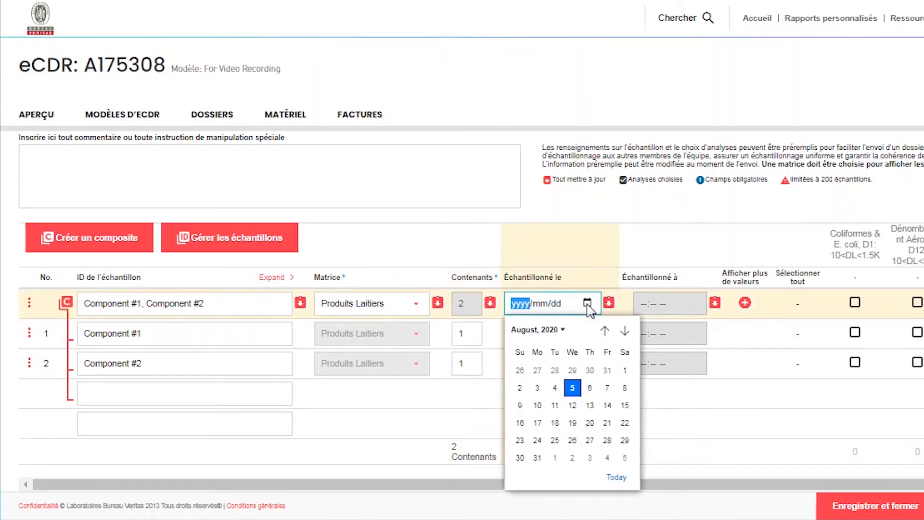
{"action": "left_click", "coordinate": [560, 390]}
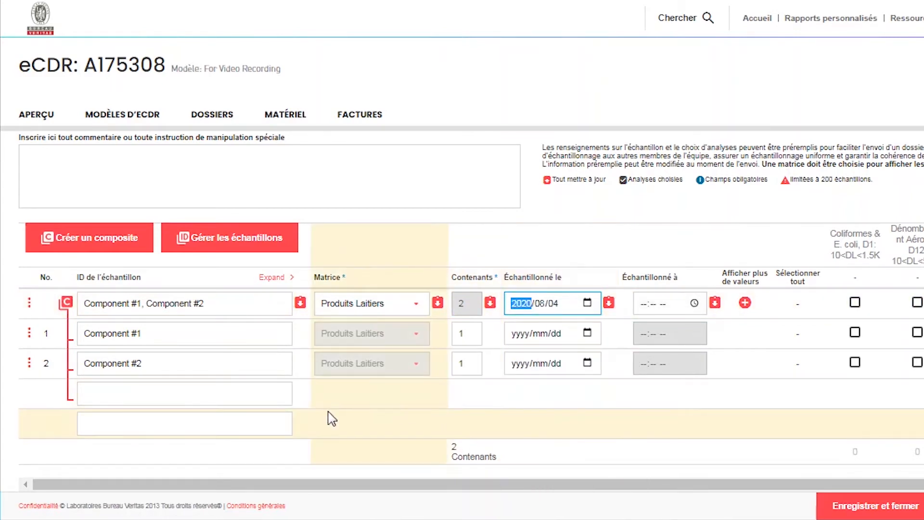
Step: Add a standalone sample named 2nd sample below the composite, with the matrix Epices et Herbes
{"action": "left_click", "coordinate": [266, 422]}
{"action": "type", "text": "2n"}
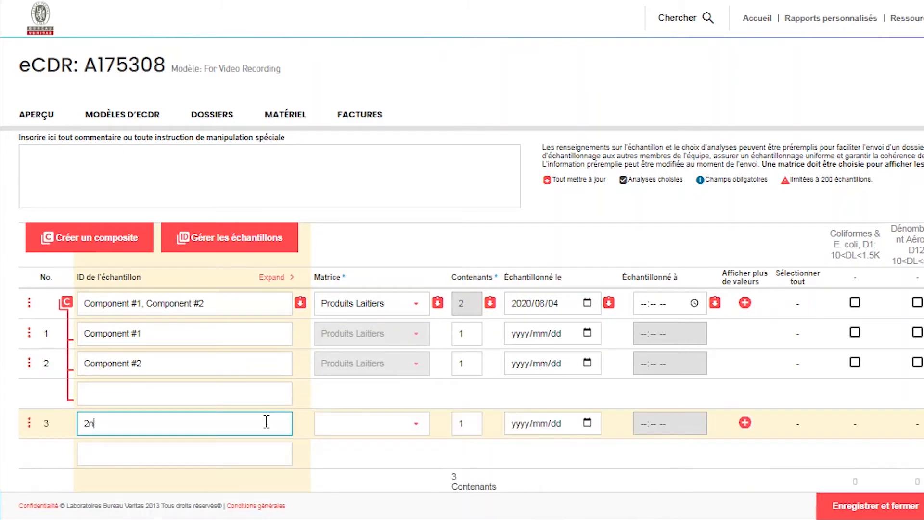
{"action": "type", "text": "d sample"}
{"action": "left_click", "coordinate": [377, 423]}
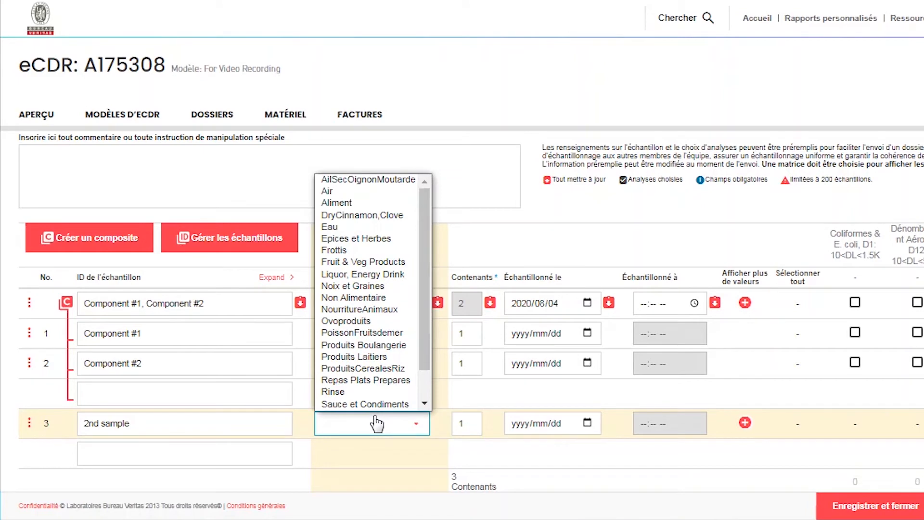
{"action": "scroll", "coordinate": [371, 313], "scroll_direction": "down", "scroll_amount": 1}
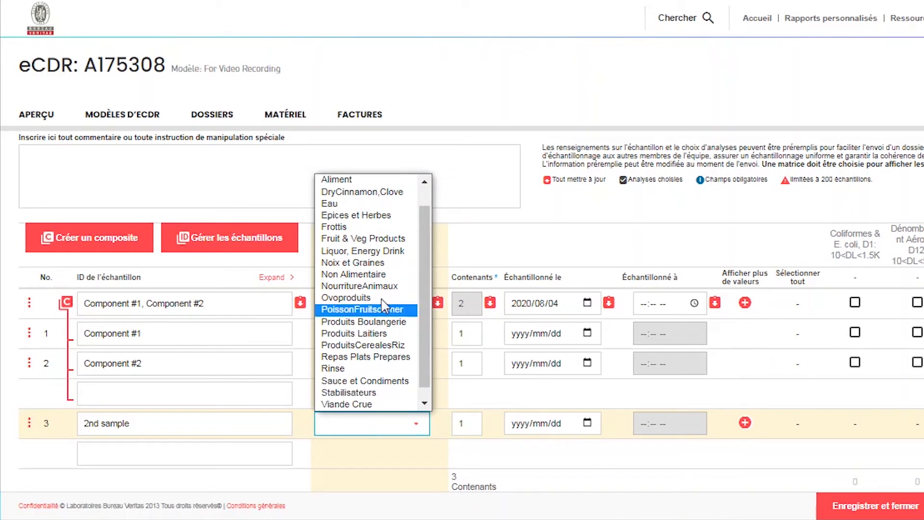
{"action": "left_click", "coordinate": [383, 217]}
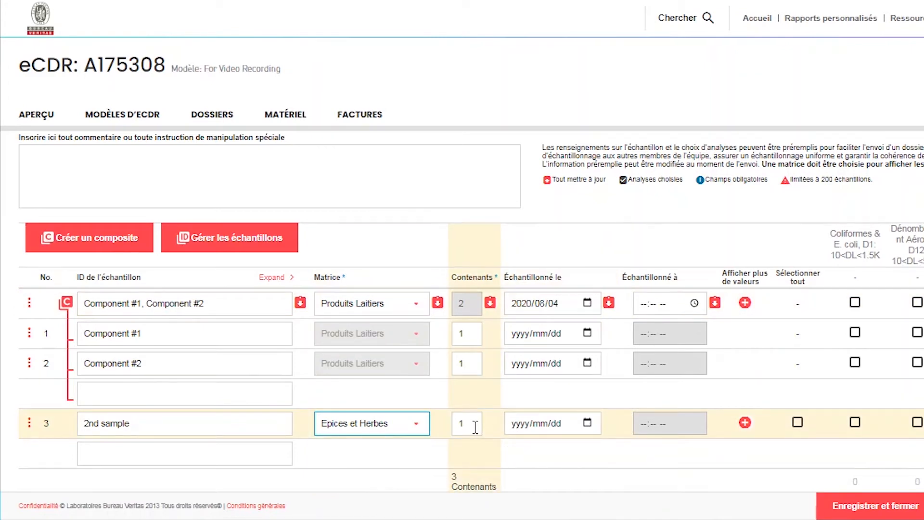
{"action": "left_click", "coordinate": [230, 461]}
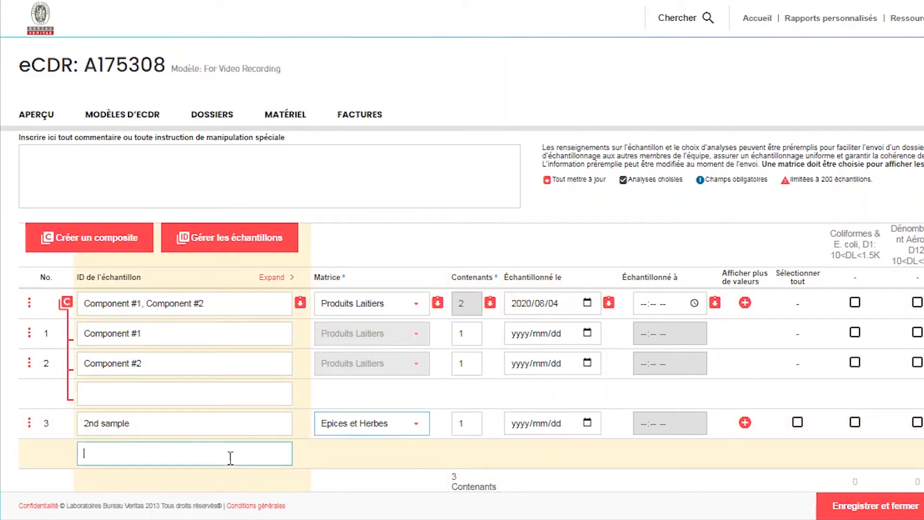
Step: Create a second composite below the 2nd sample and set its matrix to Produits Laitiers
{"action": "left_click", "coordinate": [104, 247]}
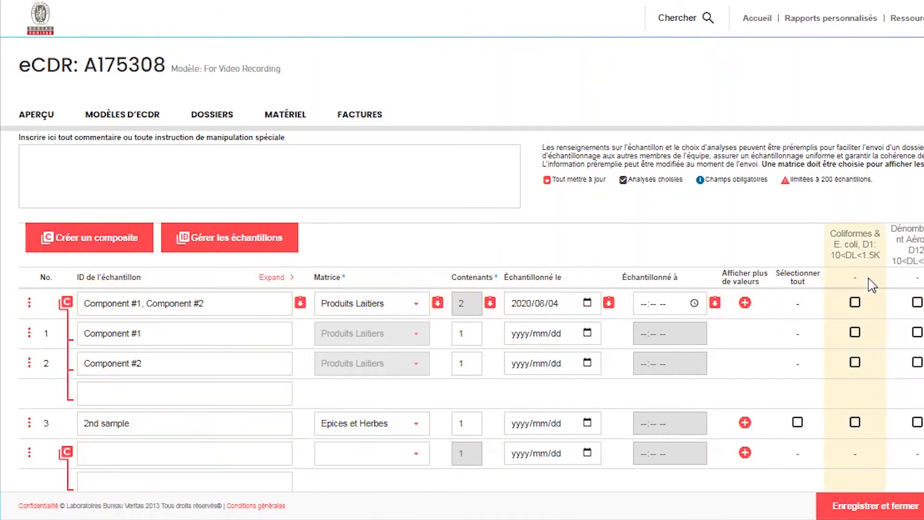
{"action": "scroll", "coordinate": [462, 312], "scroll_direction": "down", "scroll_amount": 2}
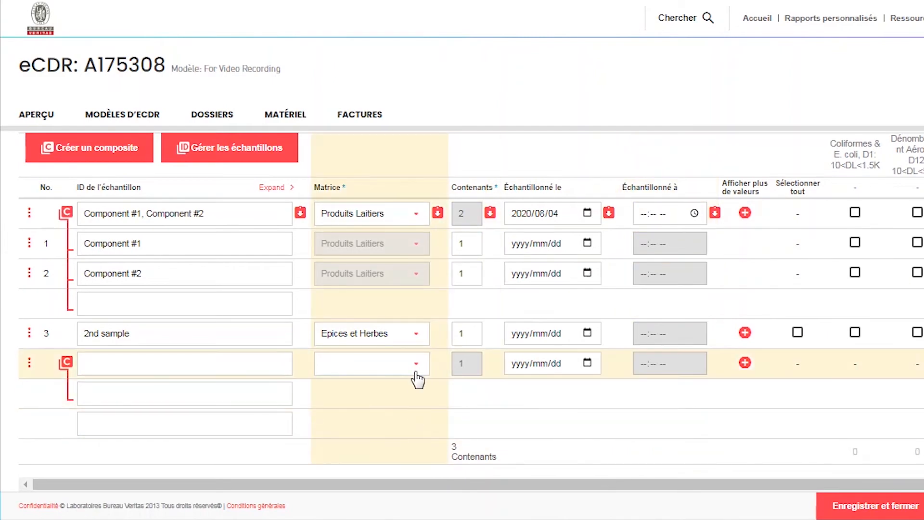
{"action": "left_click", "coordinate": [416, 366]}
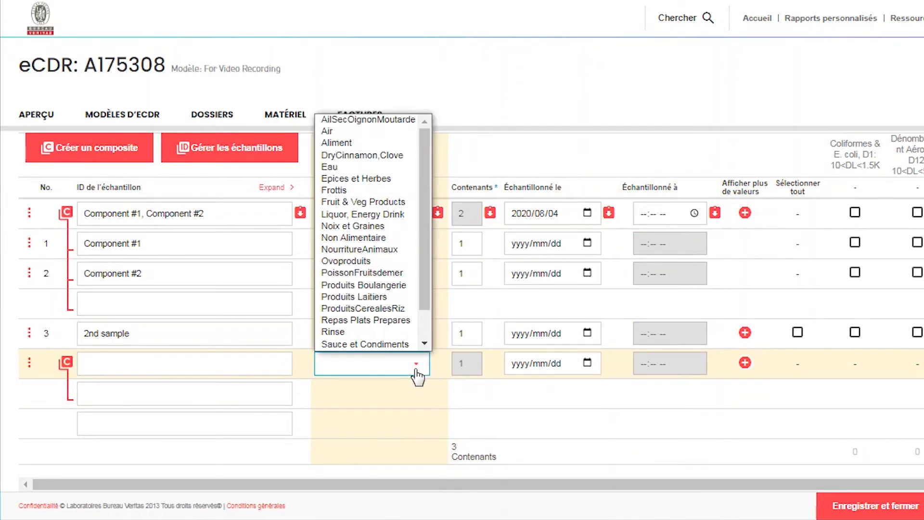
{"action": "scroll", "coordinate": [409, 337], "scroll_direction": "down", "scroll_amount": 1}
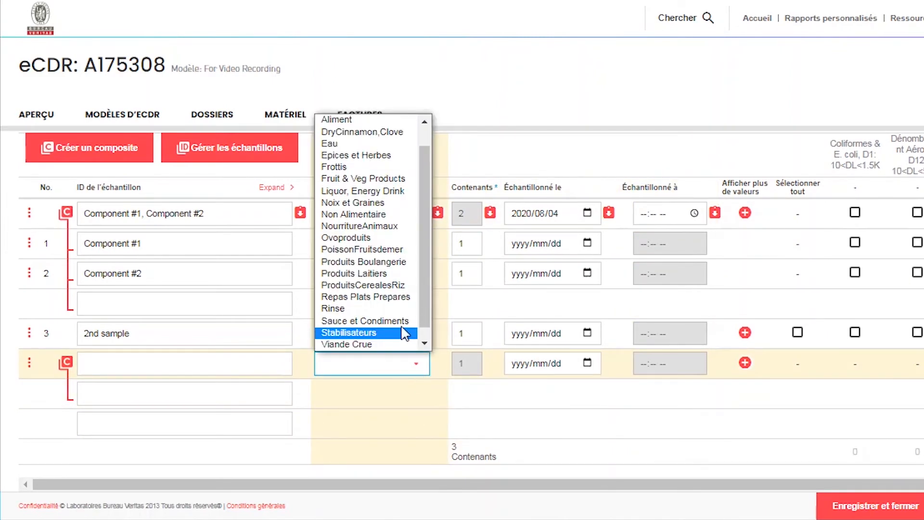
{"action": "left_click", "coordinate": [397, 276]}
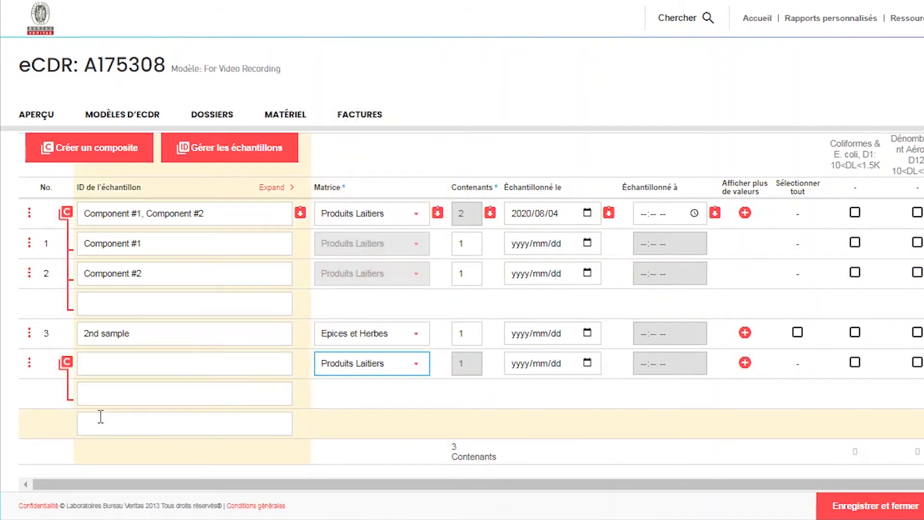
Step: Enter Fromage Cheddar and Lait 2% as the component sample IDs of the second composite
{"action": "left_click", "coordinate": [108, 402]}
{"action": "type", "text": "Fro"}
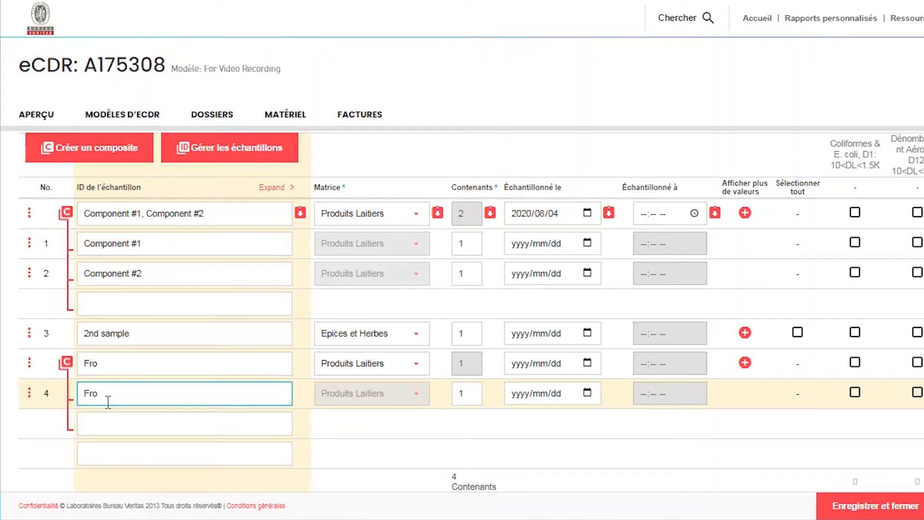
{"action": "type", "text": "mage Cheddar"}
{"action": "left_click", "coordinate": [136, 417]}
{"action": "type", "text": "Lait"}
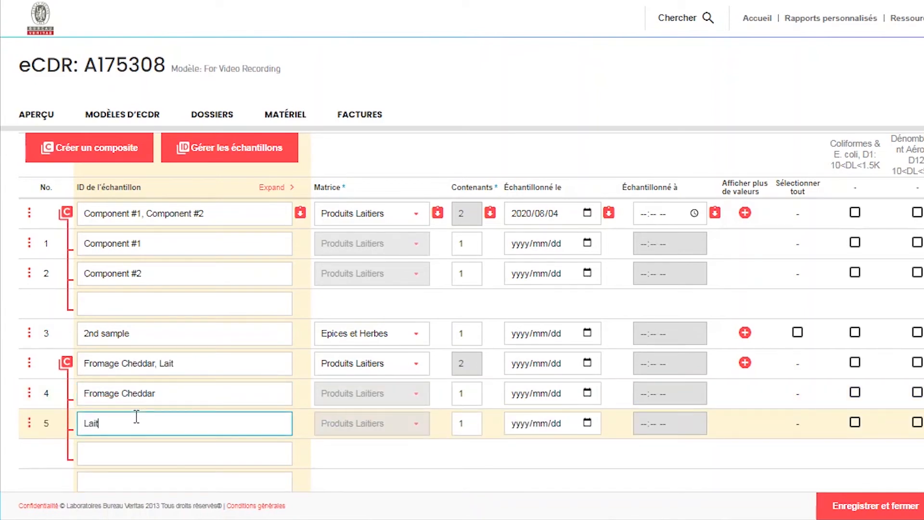
{"action": "type", "text": " 2%"}
Step: Set the number of containers for the Lait 2% component to 3
{"action": "left_click", "coordinate": [470, 426]}
{"action": "key", "text": "BackSpace"}
{"action": "type", "text": "3"}
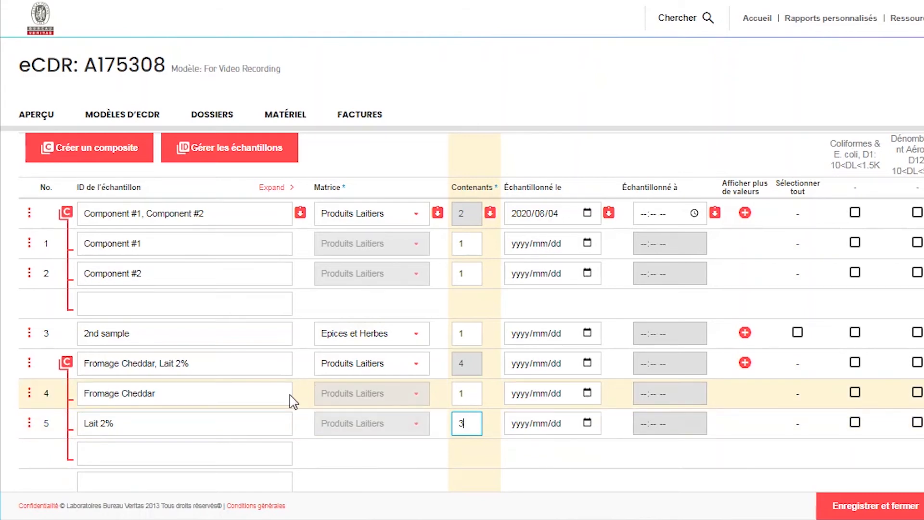
Step: Separate the Fromage Cheddar component from its composite so it stands as an individual sample
{"action": "left_click", "coordinate": [30, 392]}
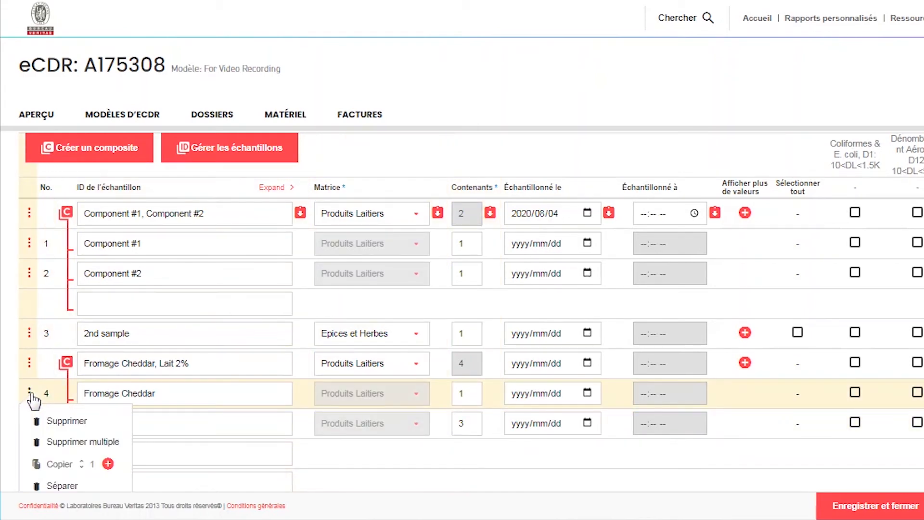
{"action": "left_click", "coordinate": [58, 486]}
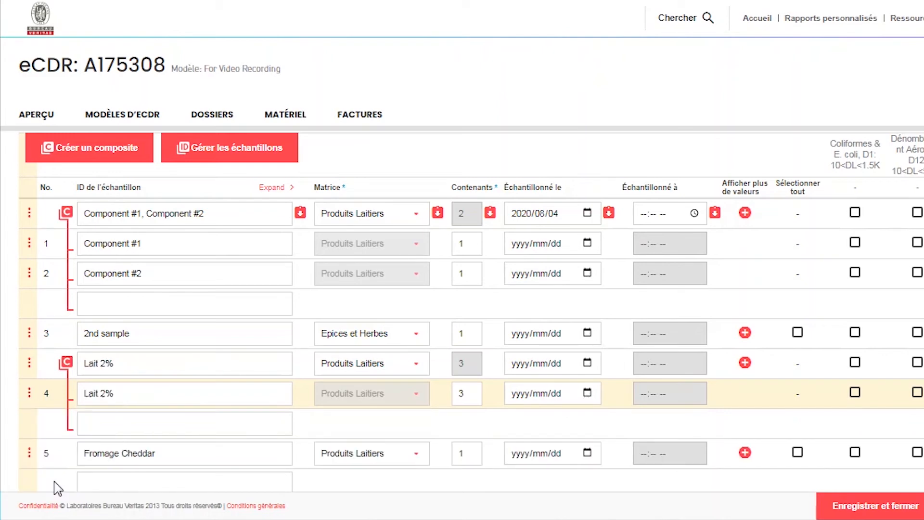
{"action": "left_click_drag", "start_coordinate": [82, 453], "coordinate": [157, 455]}
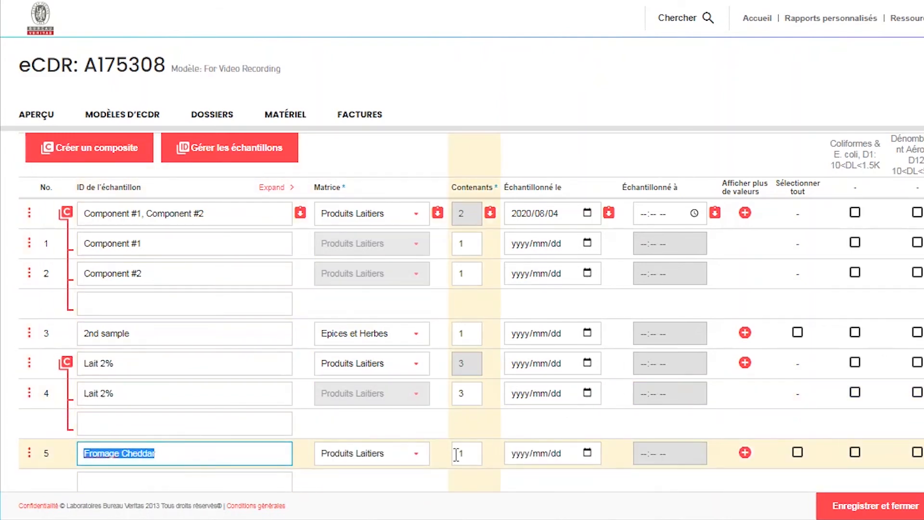
{"action": "double_click", "coordinate": [460, 453]}
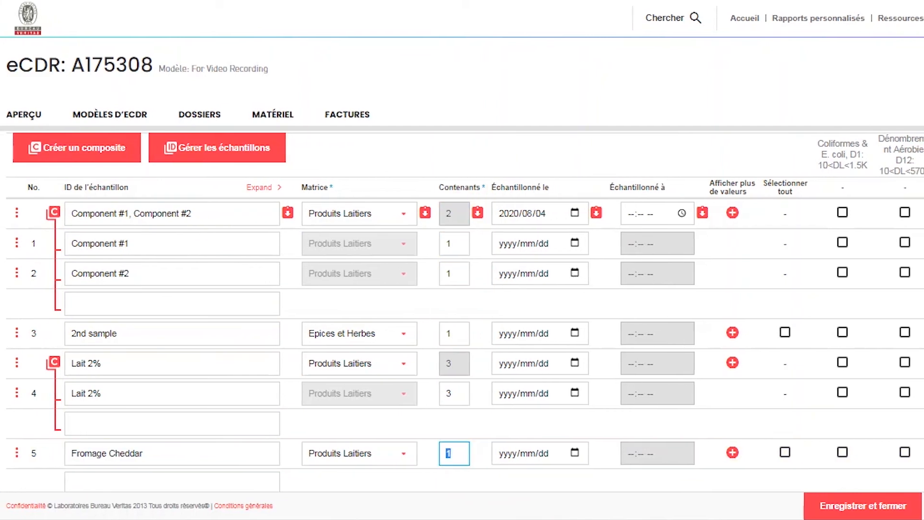
Step: Assign the L. monocytogenes, P-A/25g(mL) analysis to the first composite and Coliformes & E. coli, D1 to both of its components
{"action": "scroll", "coordinate": [462, 313], "scroll_direction": "up", "scroll_amount": 1}
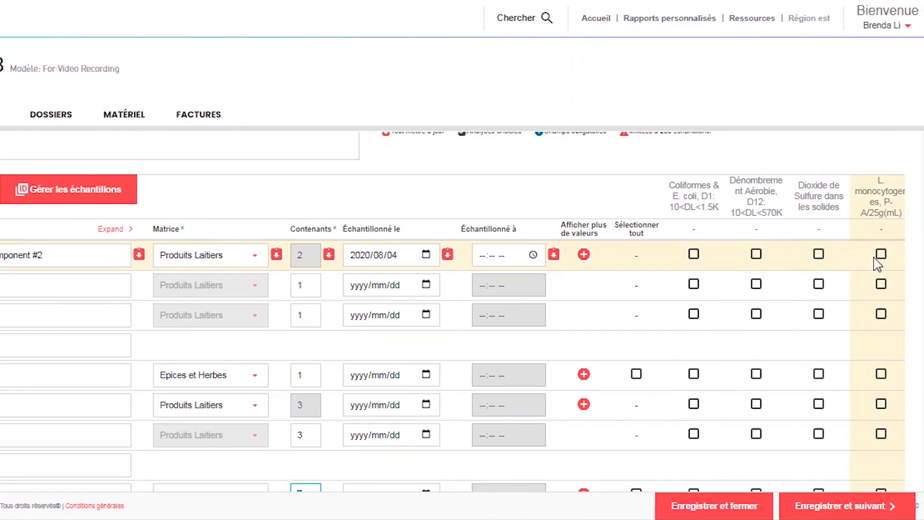
{"action": "left_click", "coordinate": [891, 254]}
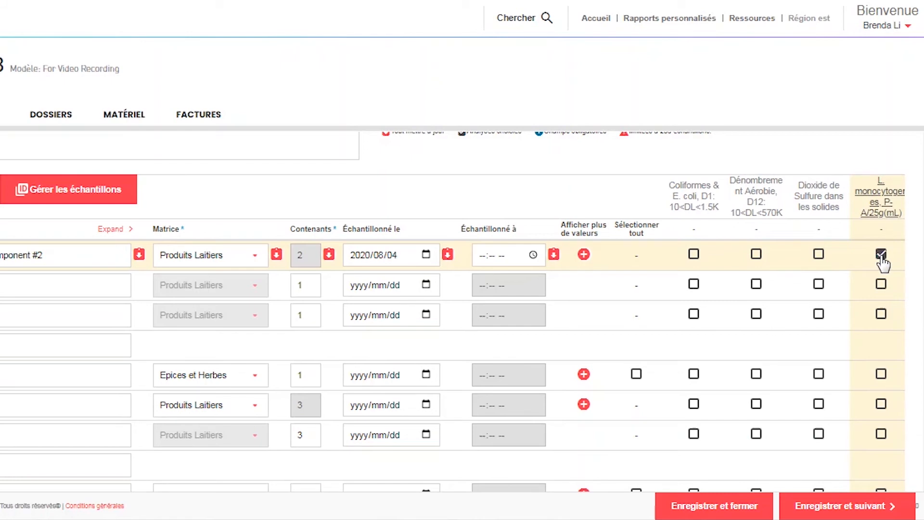
{"action": "left_click", "coordinate": [695, 289]}
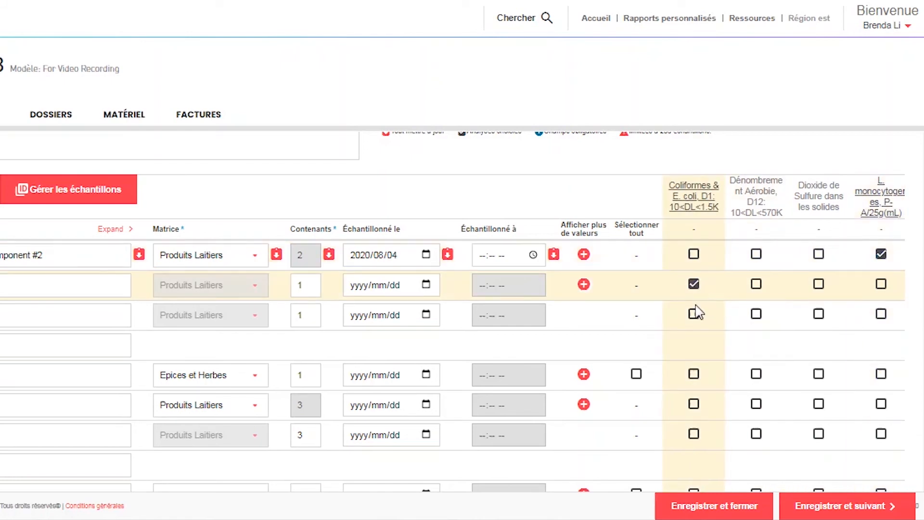
{"action": "left_click", "coordinate": [696, 320]}
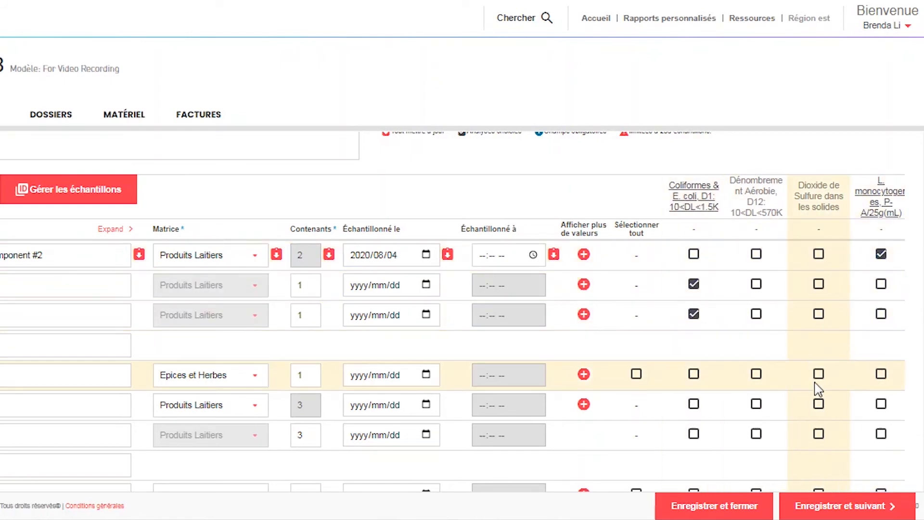
Step: Assign Dioxide de Sulfure dans les solides to the 2nd sample and Dénombrement Aérobie, D12 to the Lait 2% composite and Fromage Cheddar
{"action": "left_click", "coordinate": [818, 374]}
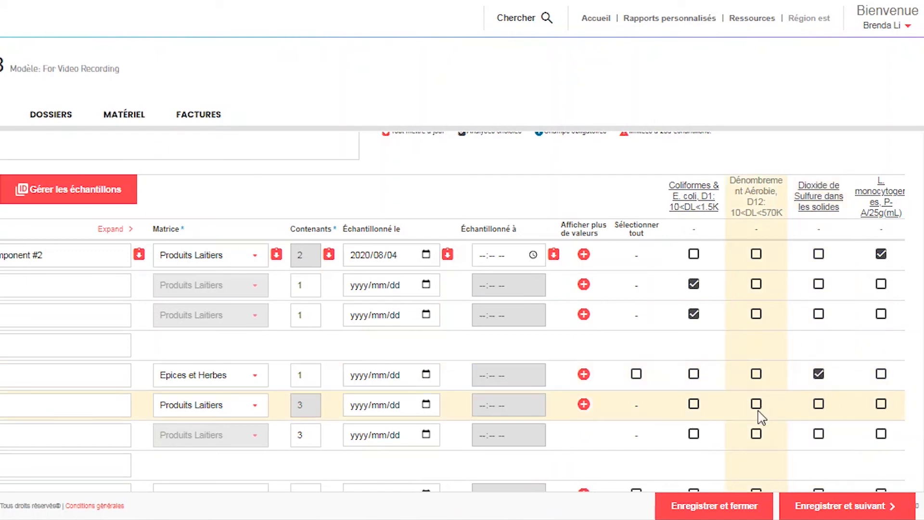
{"action": "left_click", "coordinate": [756, 406]}
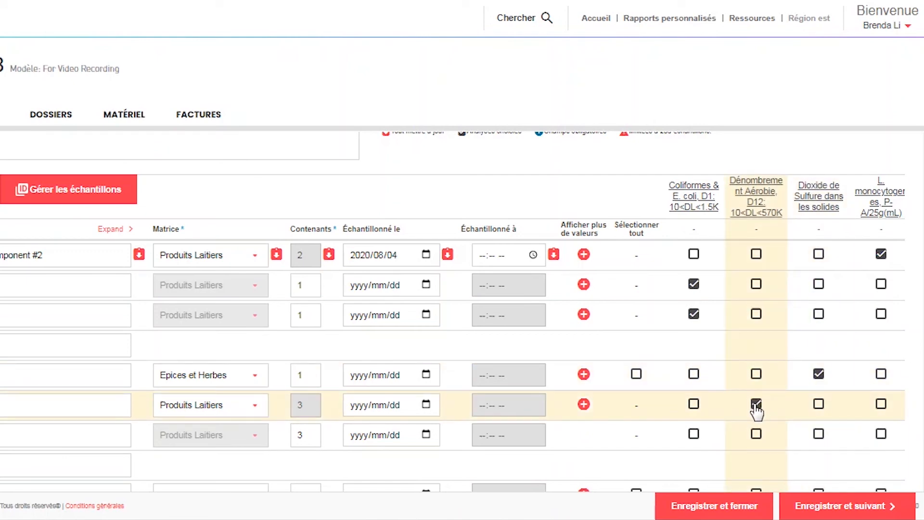
{"action": "scroll", "coordinate": [753, 397], "scroll_direction": "down", "scroll_amount": 2}
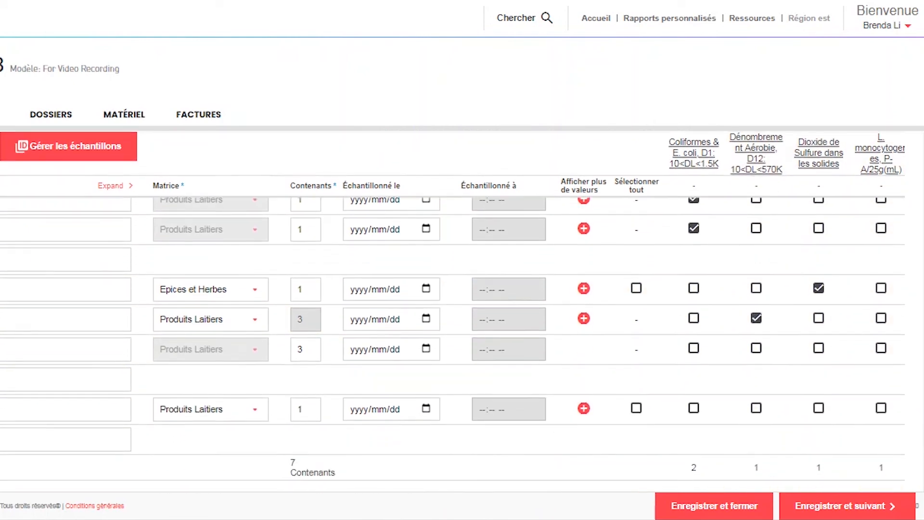
{"action": "left_click", "coordinate": [754, 397]}
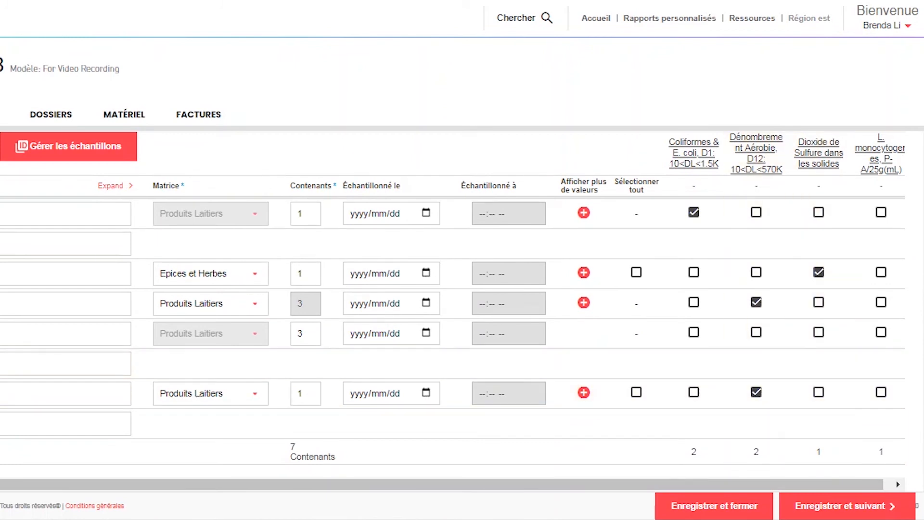
{"action": "scroll", "coordinate": [453, 337], "scroll_direction": "up", "scroll_amount": 3}
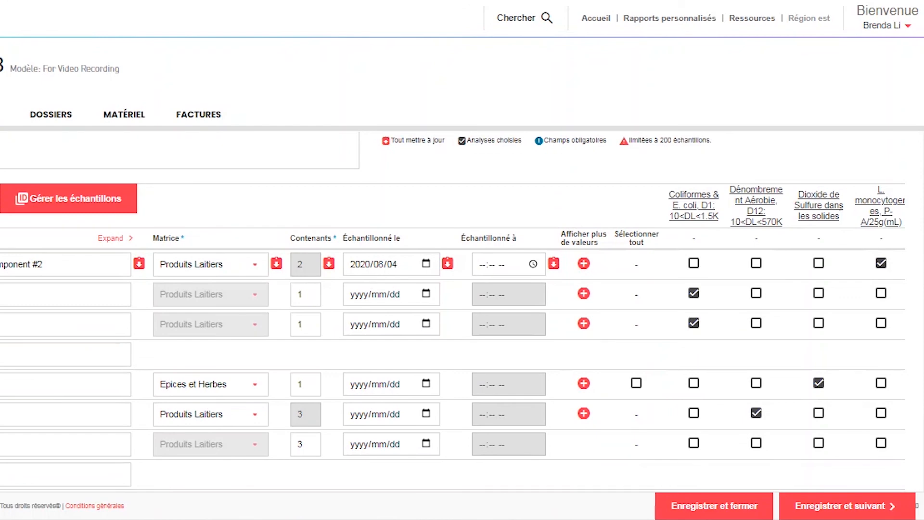